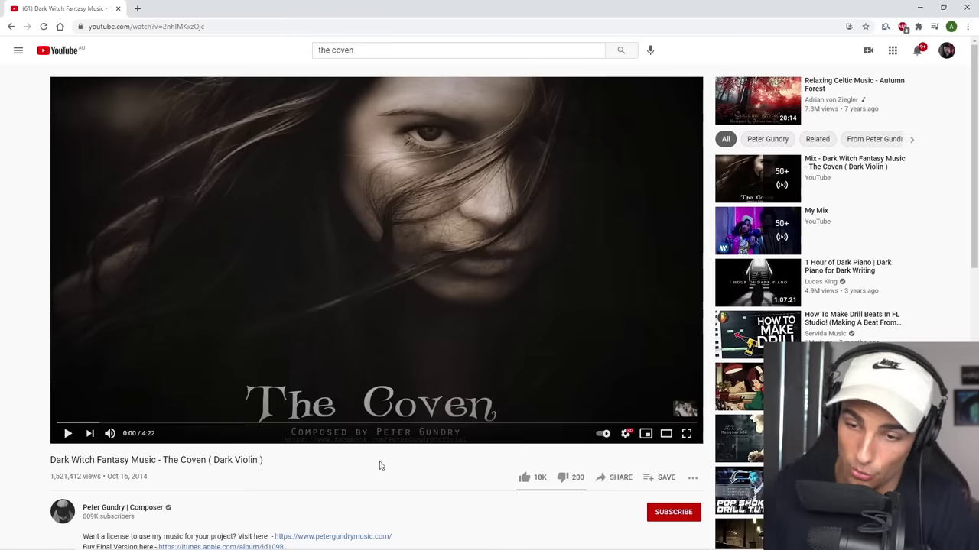
Skip The Coven video ahead to 2:22 to capture its violin section
left_click(403, 422)
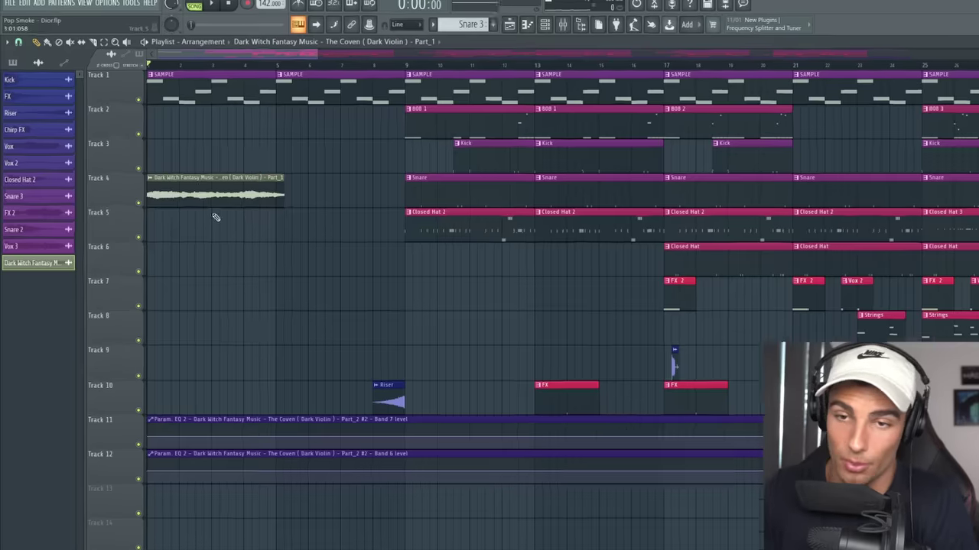
Load the violin clip into a new Slicex channel
double_click(200, 193)
right_click(308, 443)
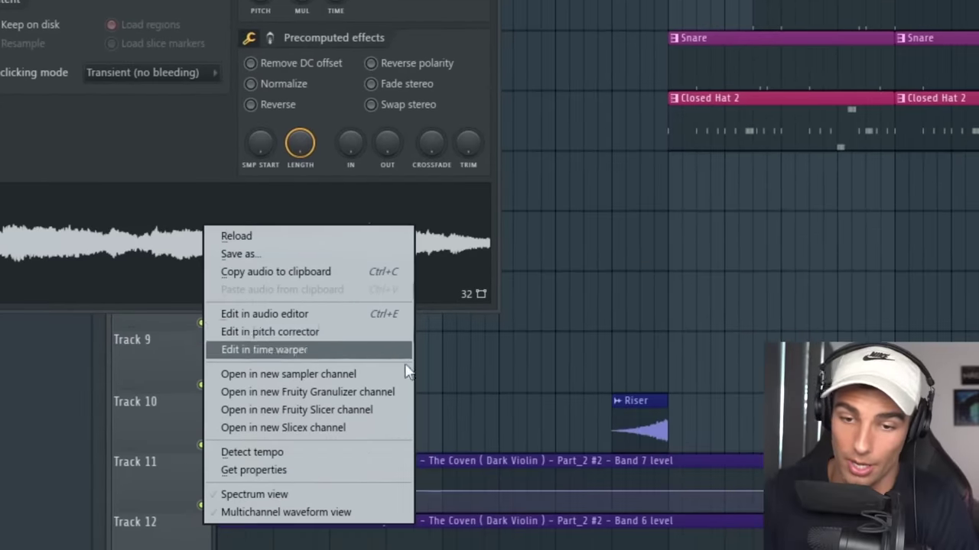
left_click(311, 427)
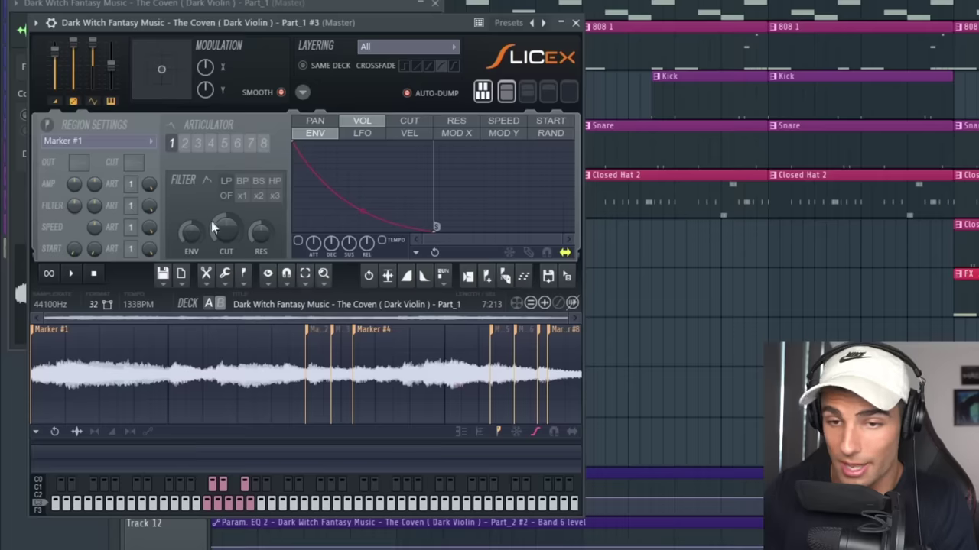
Reverse the sample, grid-slice it into eight medium slices, and open its piano roll
left_click(226, 276)
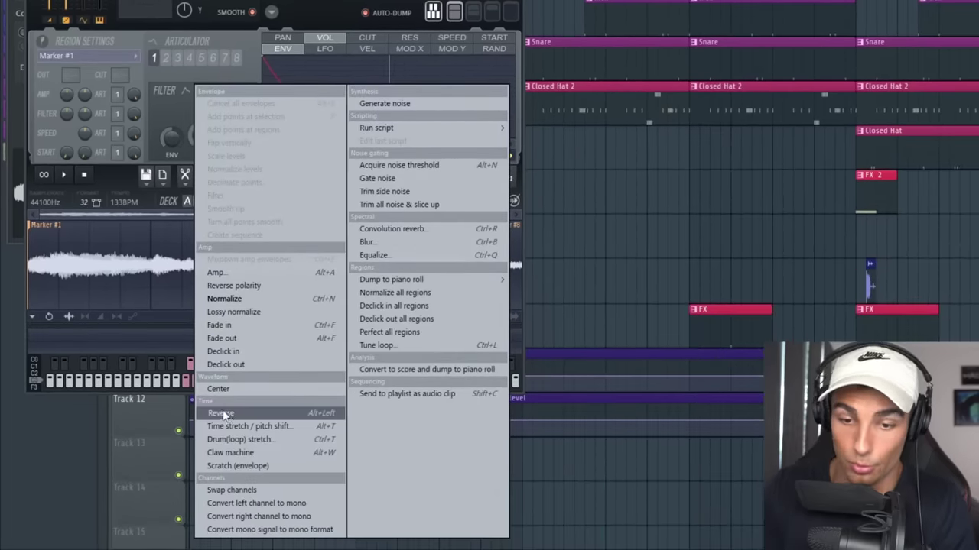
left_click(224, 415)
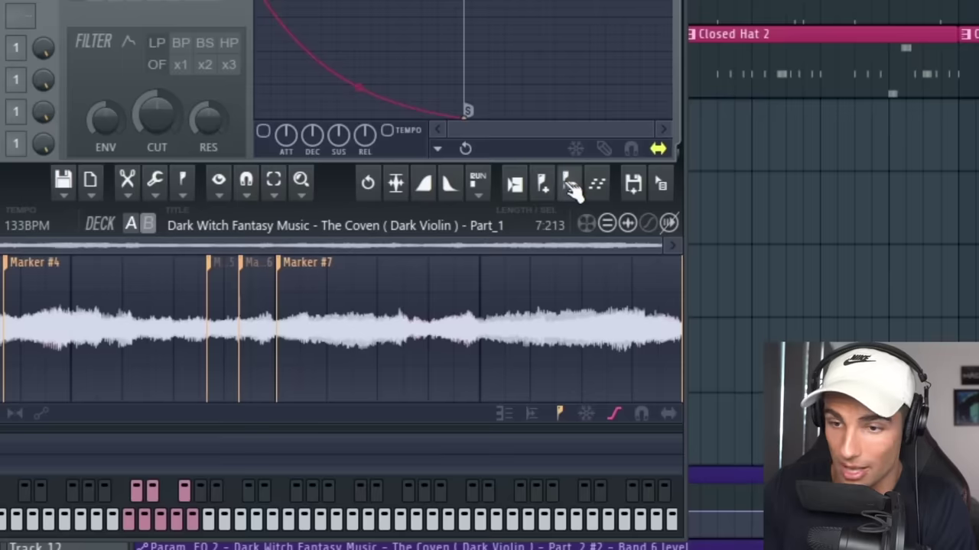
left_click(454, 179)
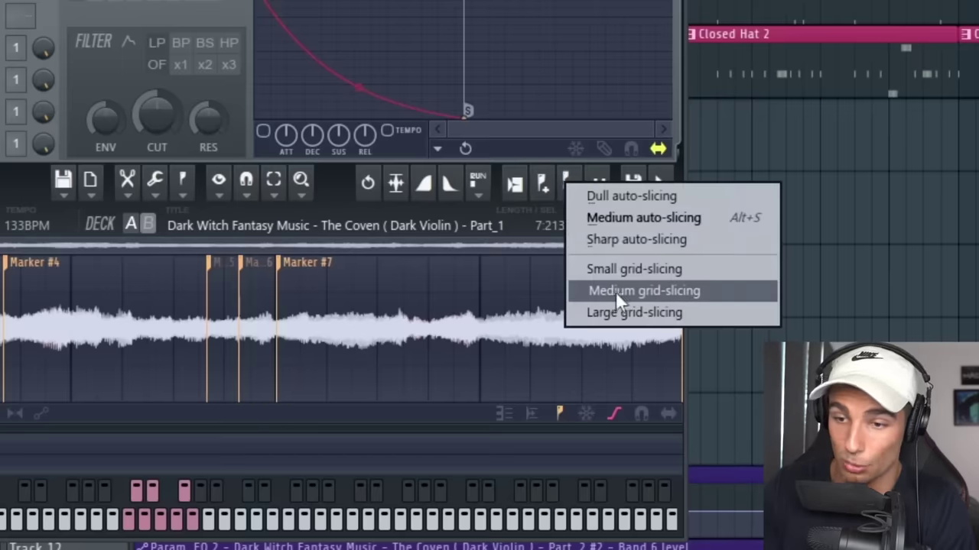
left_click(622, 291)
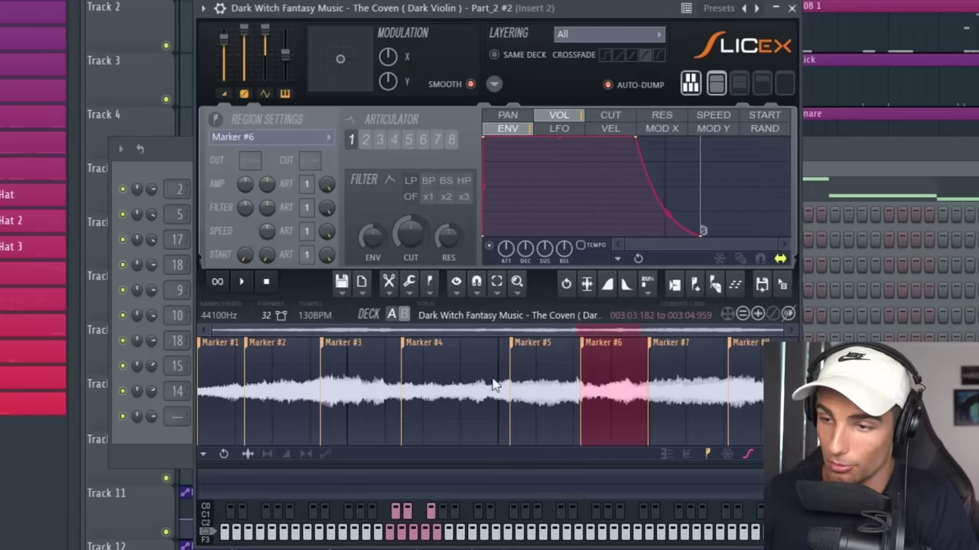
left_click(862, 149)
left_click(769, 185)
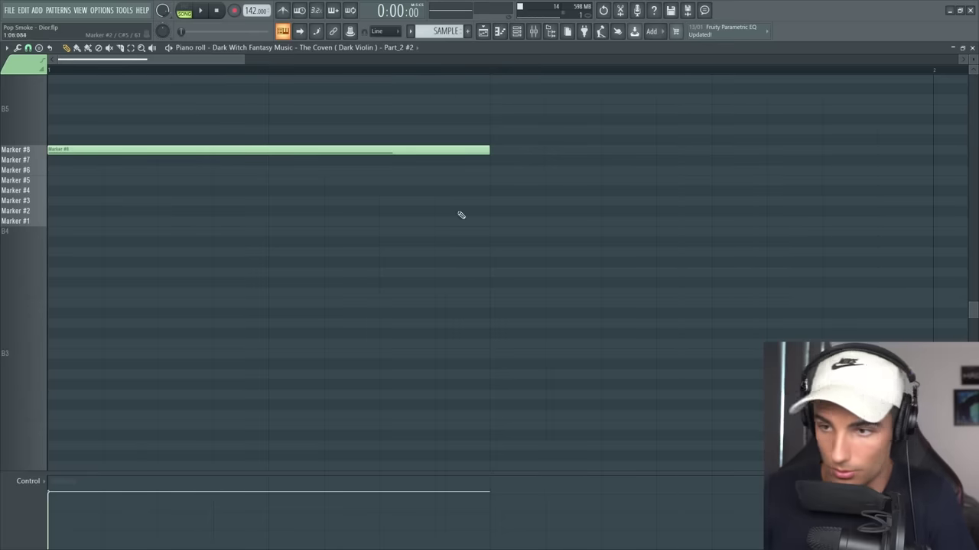
Play the Marker #8, #3, #2, #5 slice pattern, duplicate it with Ctrl+B, then deselect
scroll(568, 221, "down", 2)
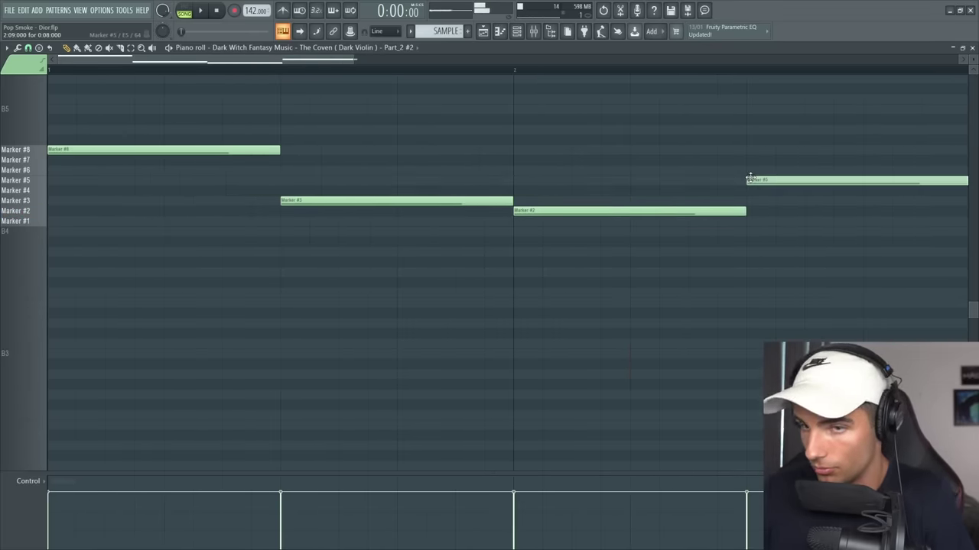
key("space")
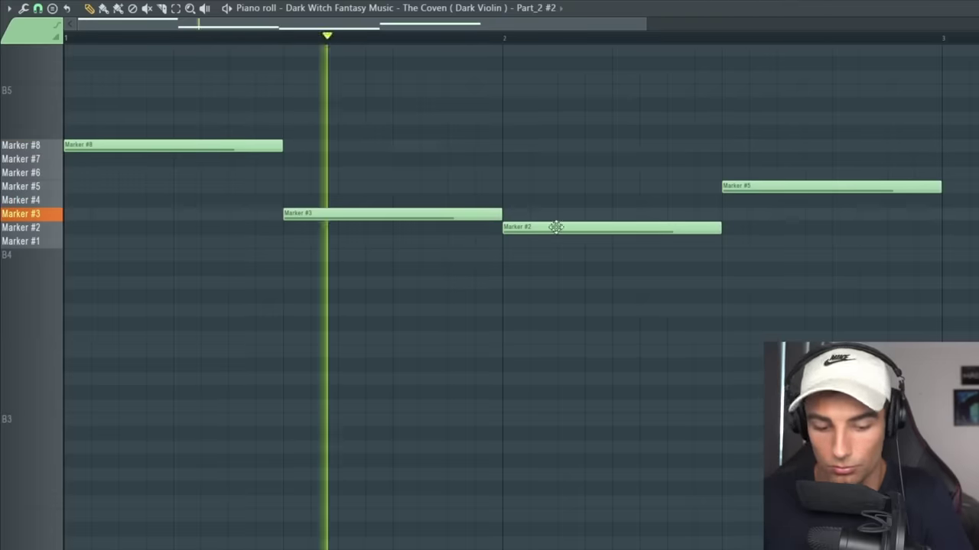
scroll(793, 297, "down", 2)
key("ctrl+b")
scroll(798, 300, "down", 1)
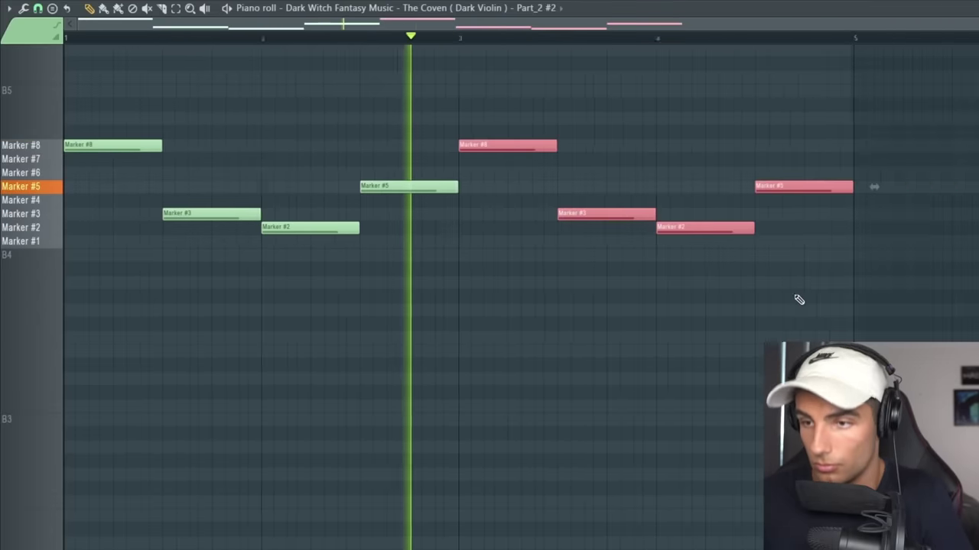
key("ctrl+d")
scroll(857, 290, "down", 1)
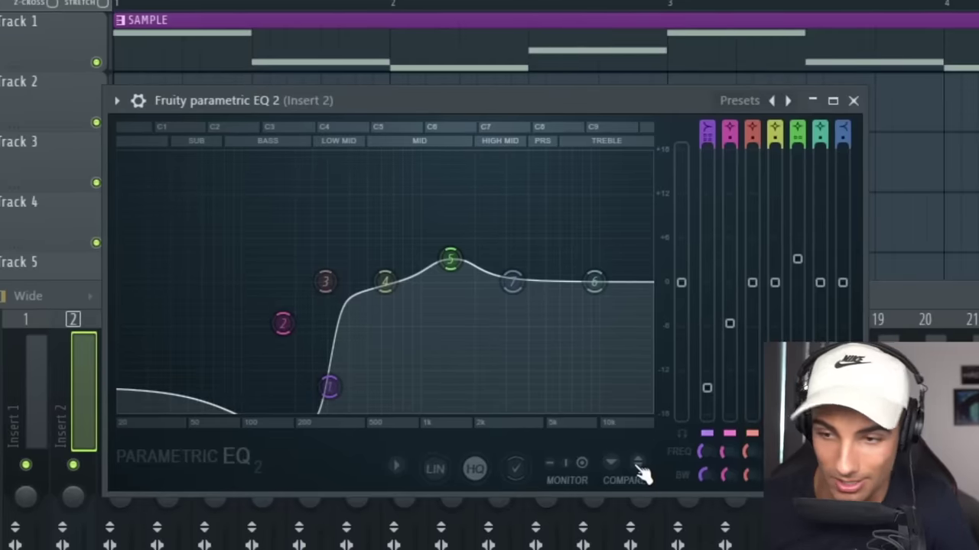
During playback, compare the violin EQ with a flat curve, then restore the original curve
key("space")
left_click(640, 464)
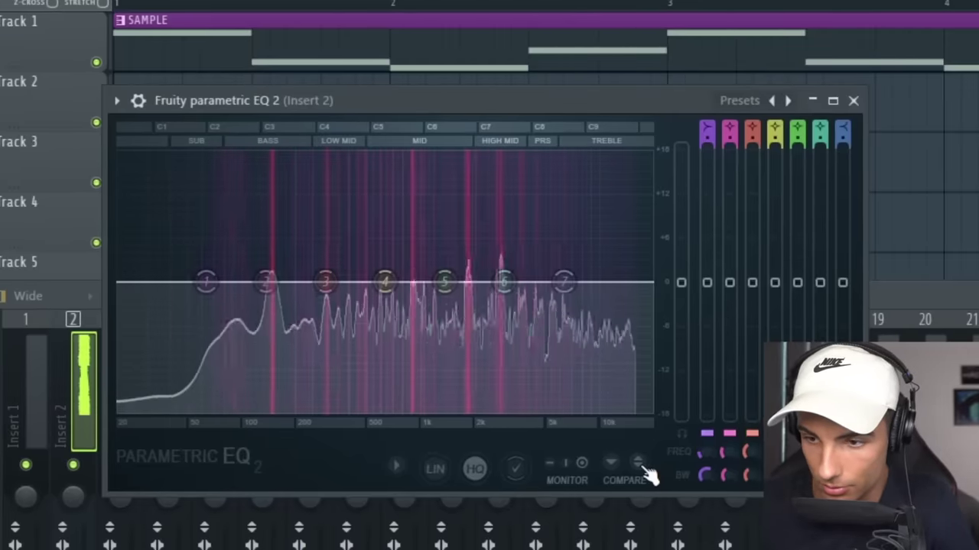
left_click(640, 464)
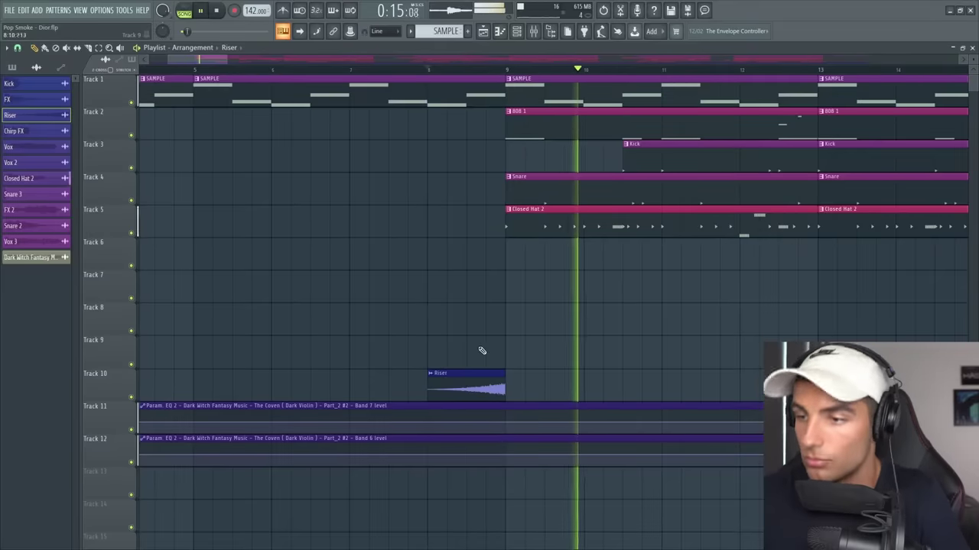
Play the 808 pattern from bar 2 to compare it with the Dior reference
scroll(485, 350, "down", 2)
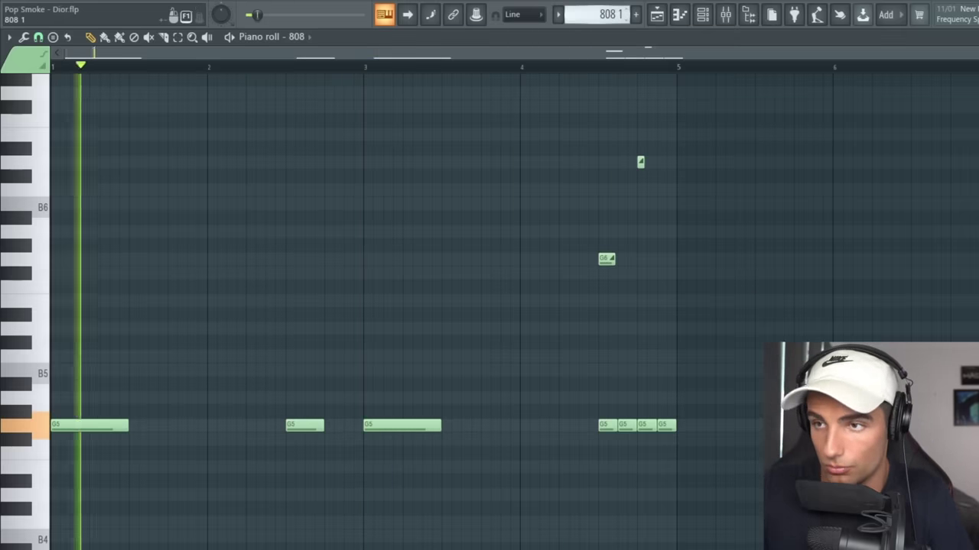
left_click(215, 69)
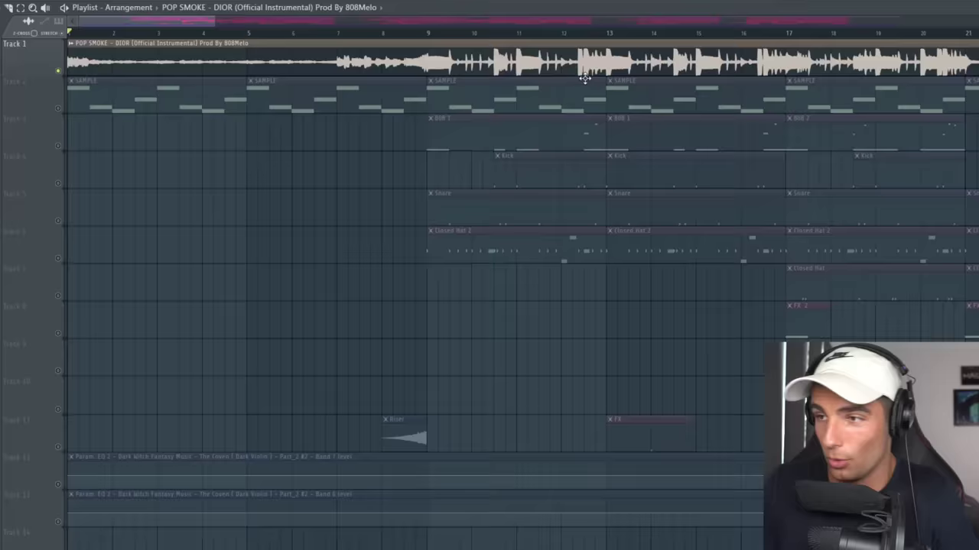
scroll(537, 96, "up", 5)
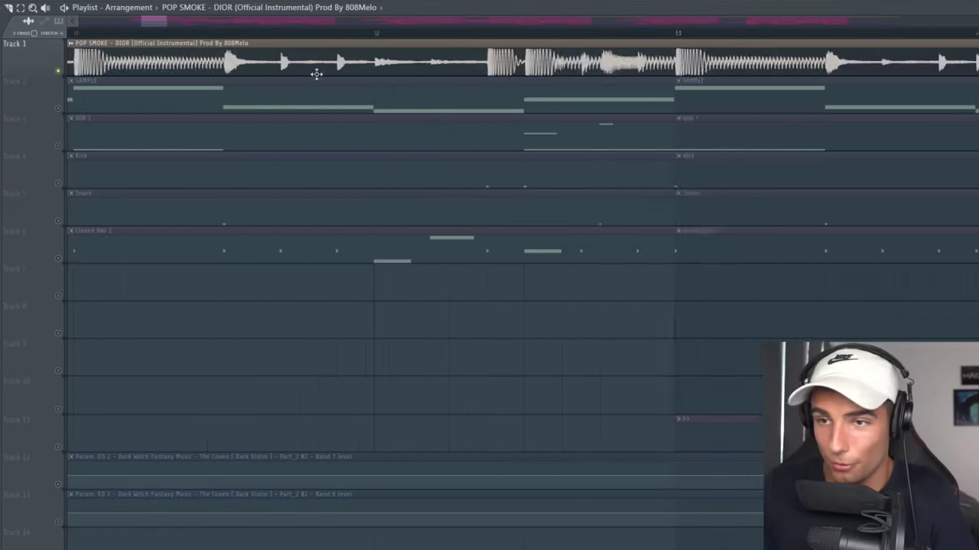
scroll(316, 74, "up", 8)
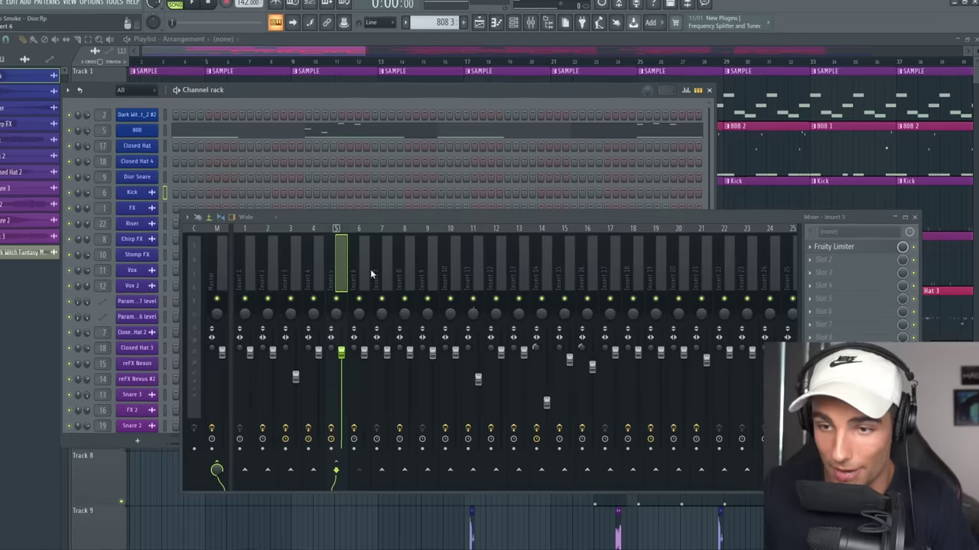
Sidechain Insert 6 to Insert 5 and add a Fruity Limiter set to COMP mode
left_click(366, 269)
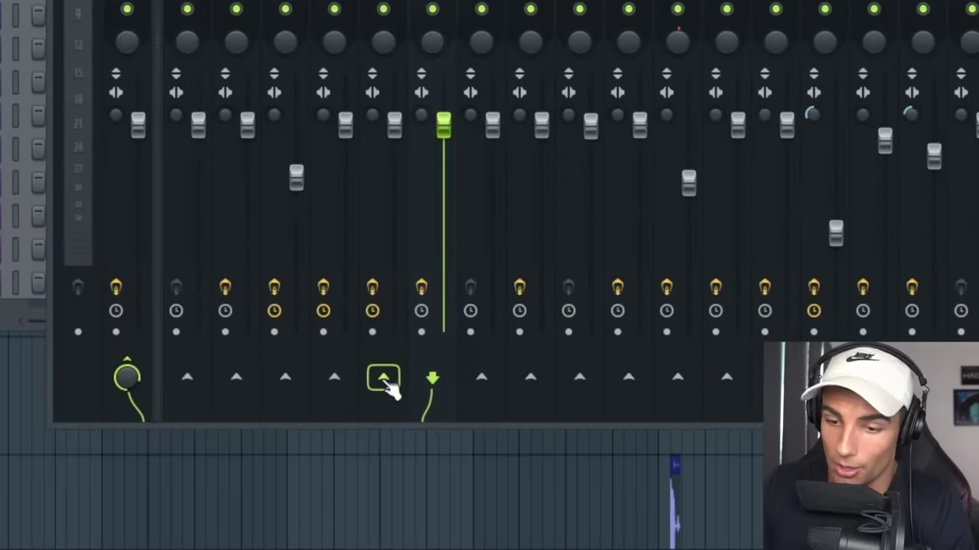
right_click(279, 458)
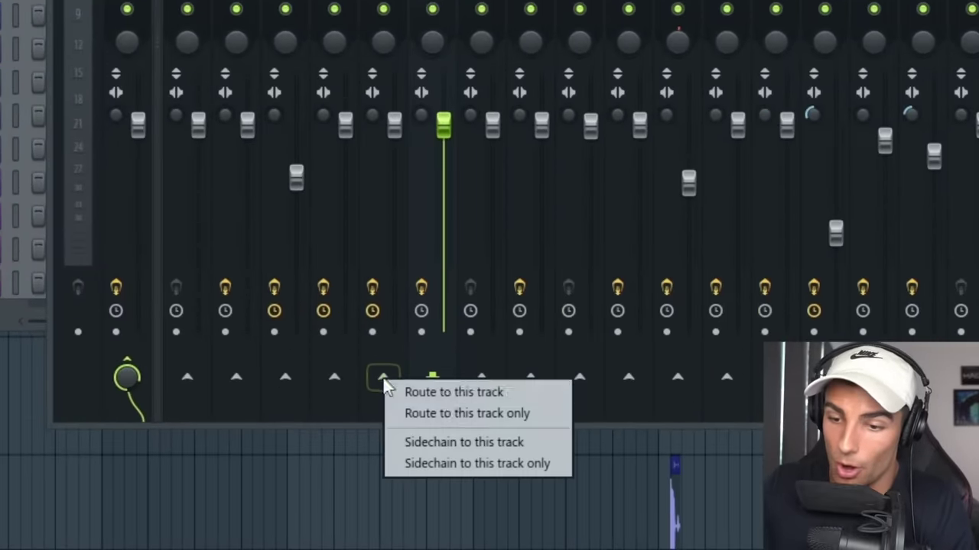
left_click(454, 443)
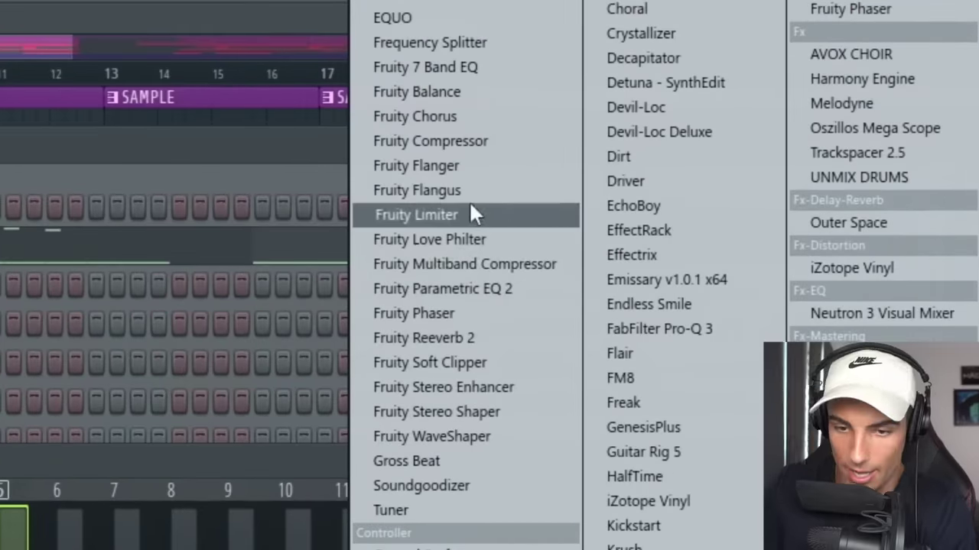
left_click(470, 212)
left_click(315, 423)
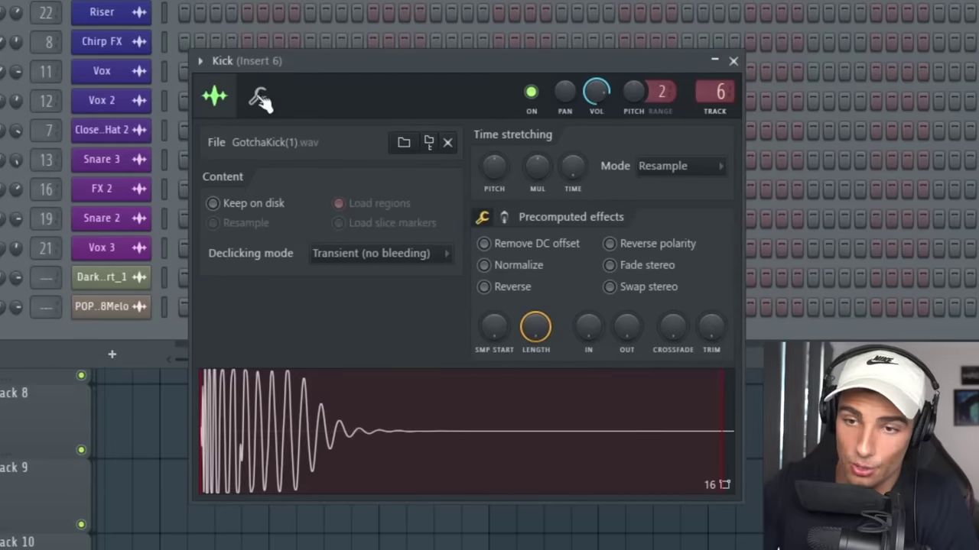
Review the Kick channel's level and root-note settings, the mixer, and its waveform settings
left_click(260, 99)
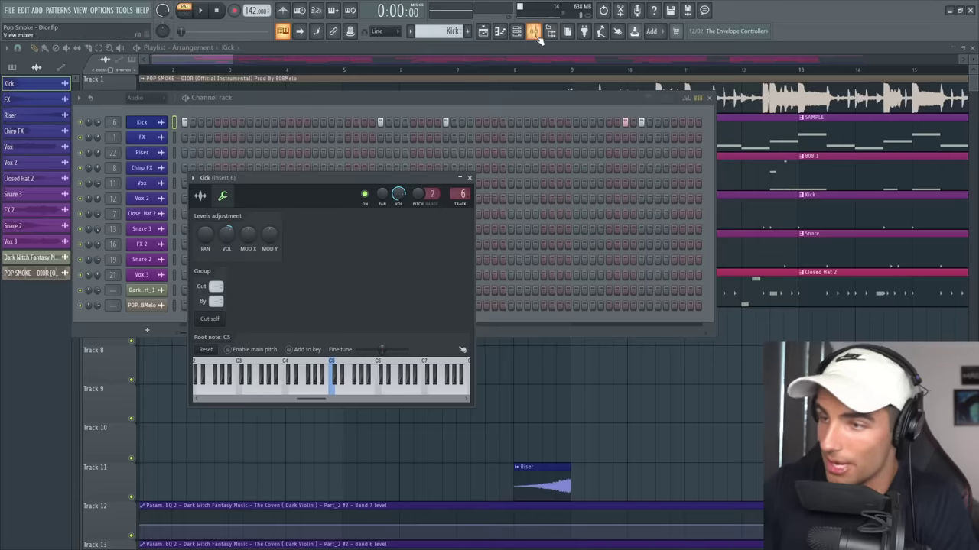
left_click(538, 38)
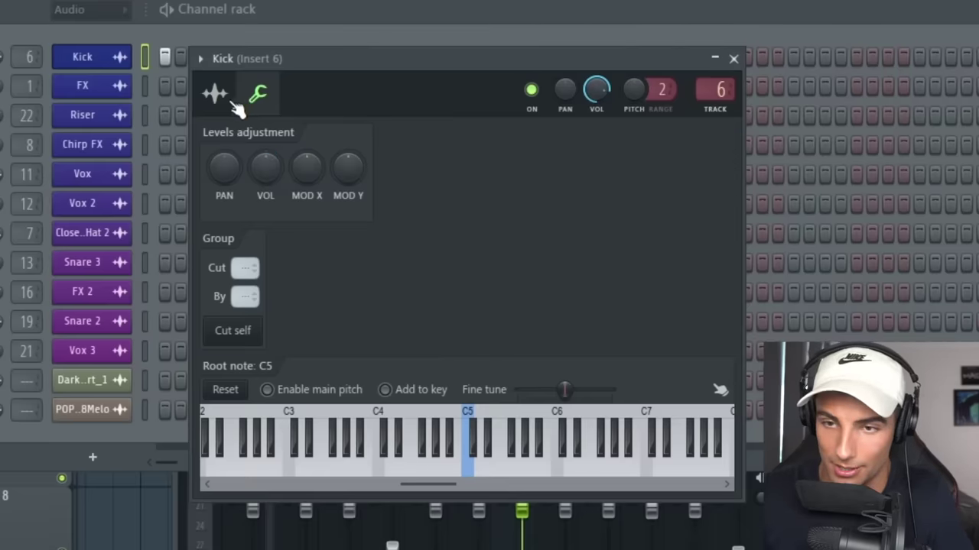
left_click(218, 95)
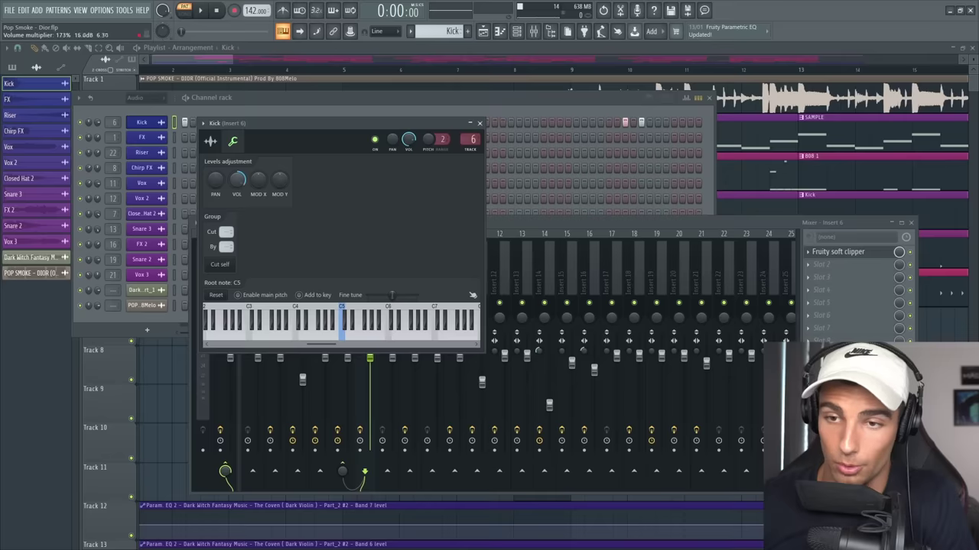
left_click(211, 143)
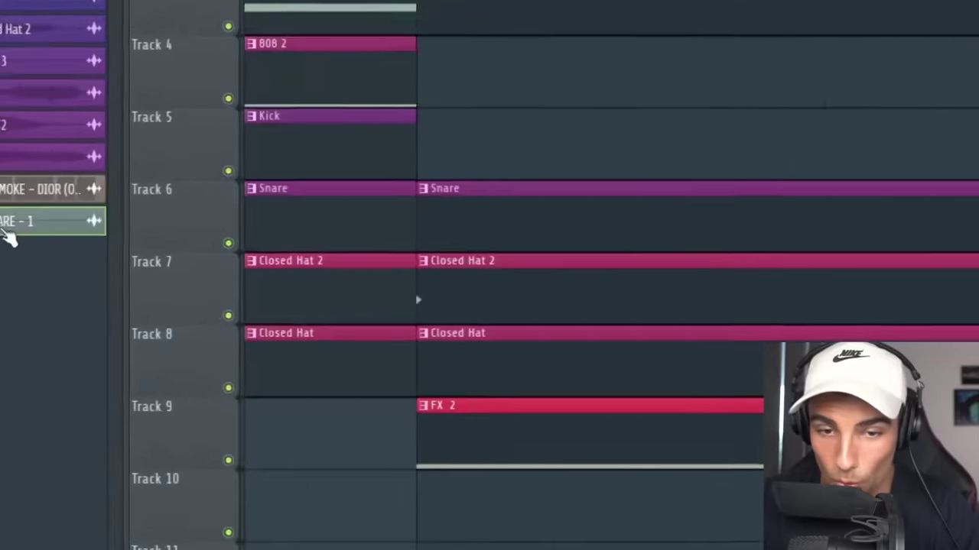
Drag the L1 SNARE - 1 sample onto Track 2 of the playlist and play it back
left_click(23, 275)
left_click_drag(256, 488, 977, 0)
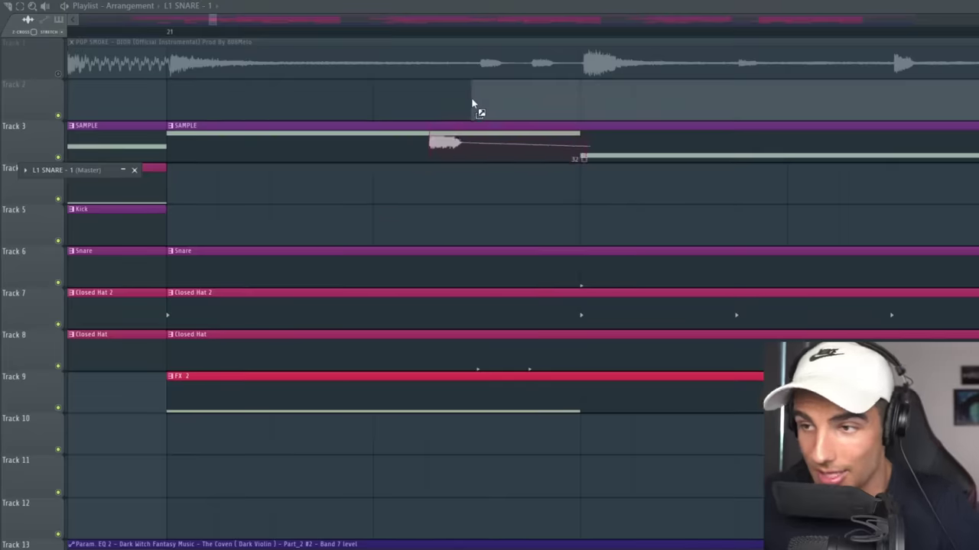
left_click_drag(478, 90, 491, 107)
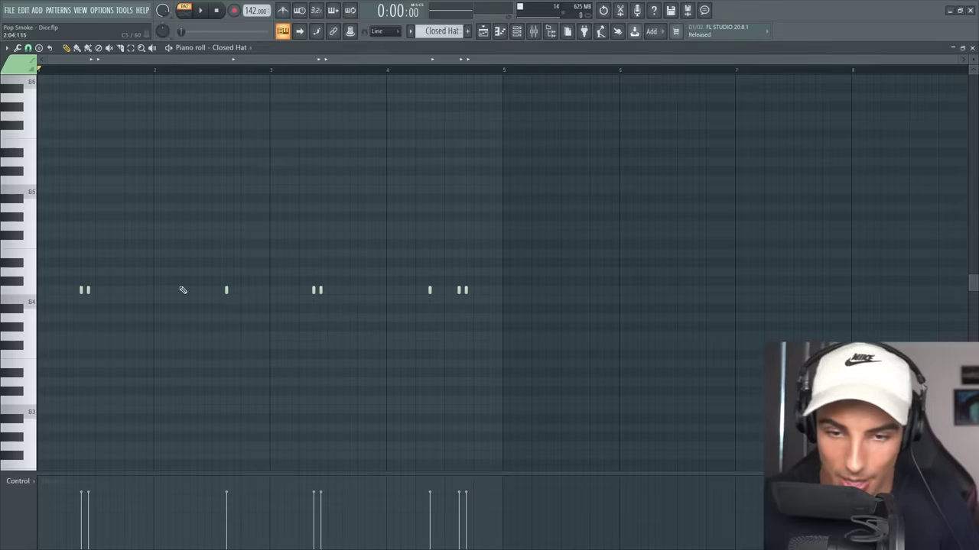
key("space")
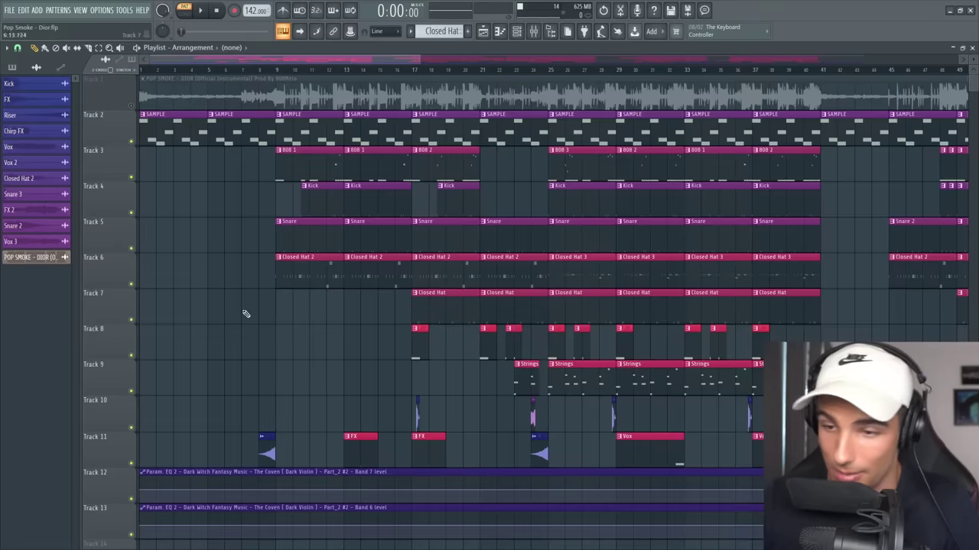
Zoom into the playlist timeline and play back the pattern
scroll(582, 73, "up", 5)
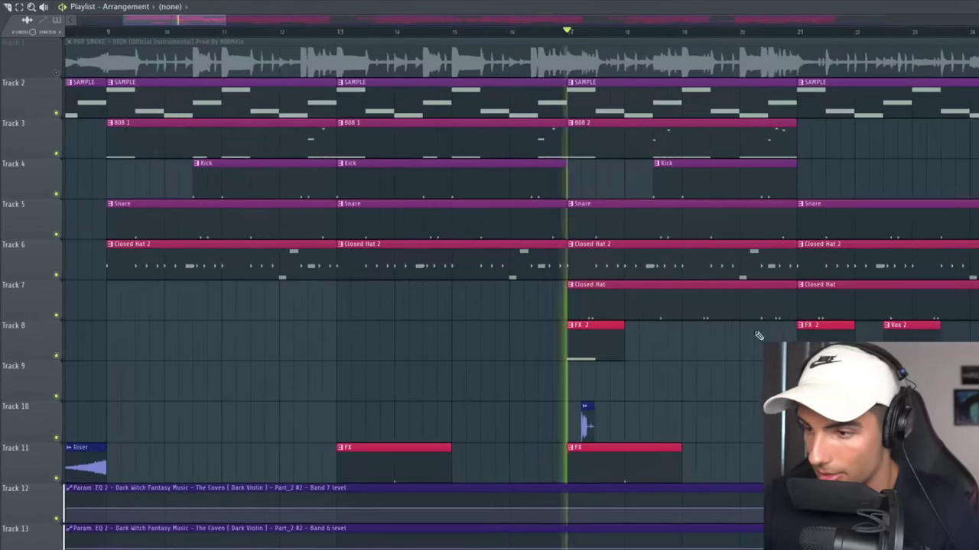
scroll(759, 336, "up", 4)
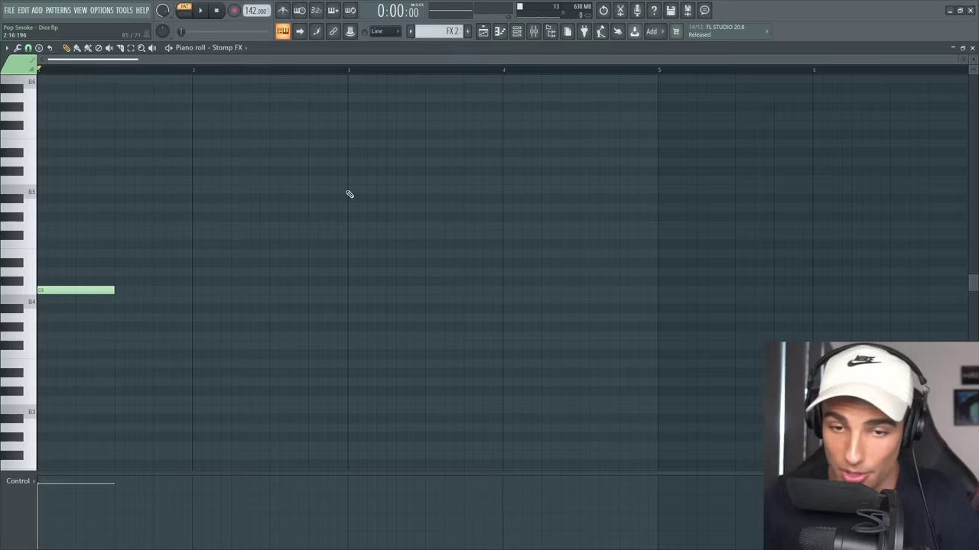
key("space")
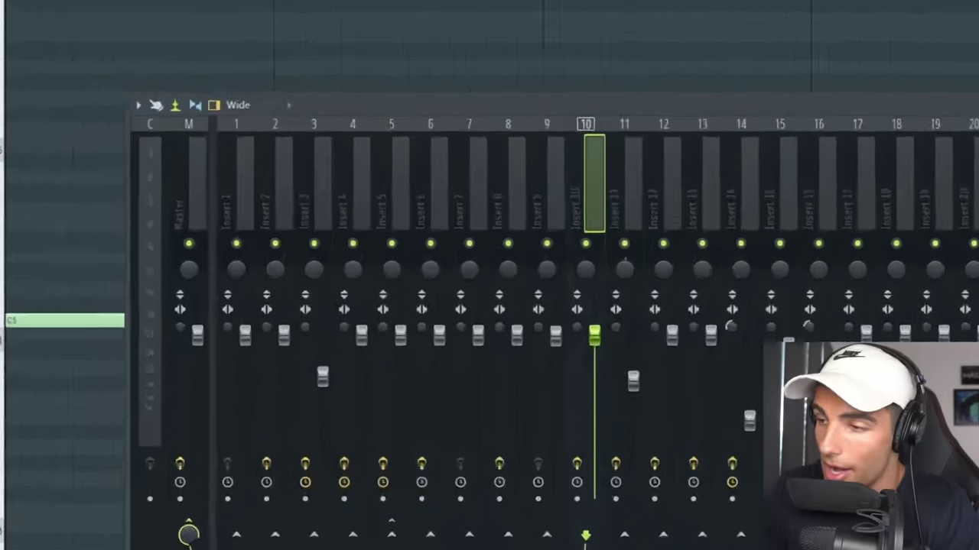
Open Insert 10's Fruity Parametric EQ 2 and Fruity Delay 3 plugins
left_click(763, 196)
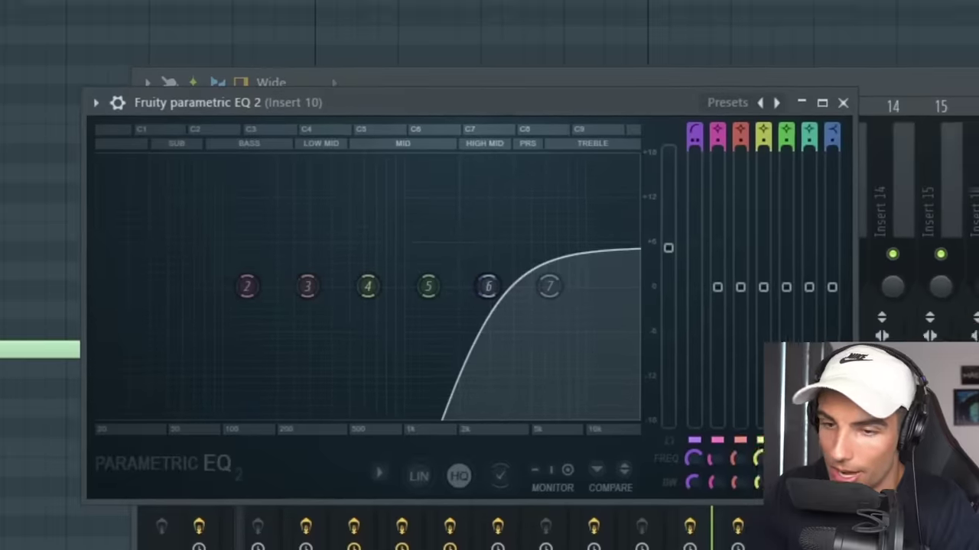
left_click(749, 207)
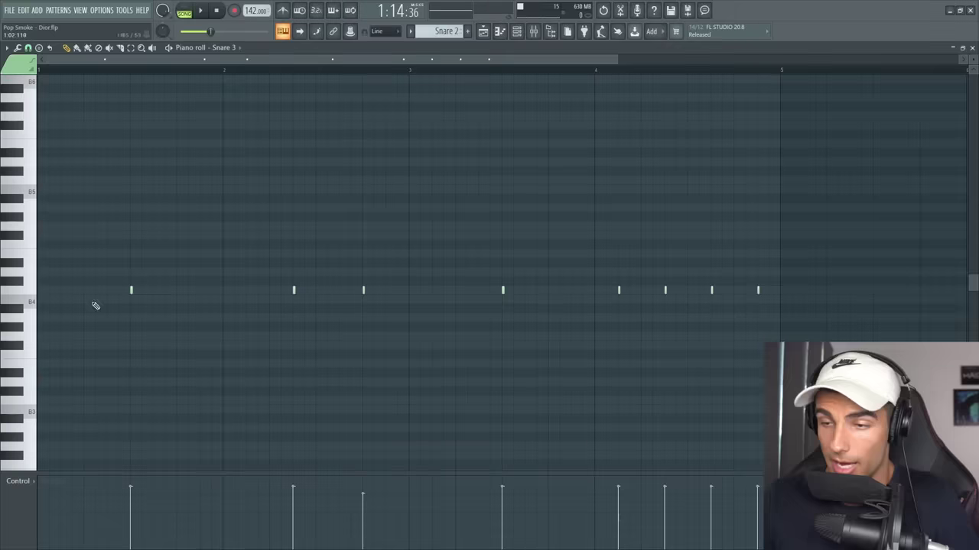
Play the Snare 3 pattern to audition it
key("space")
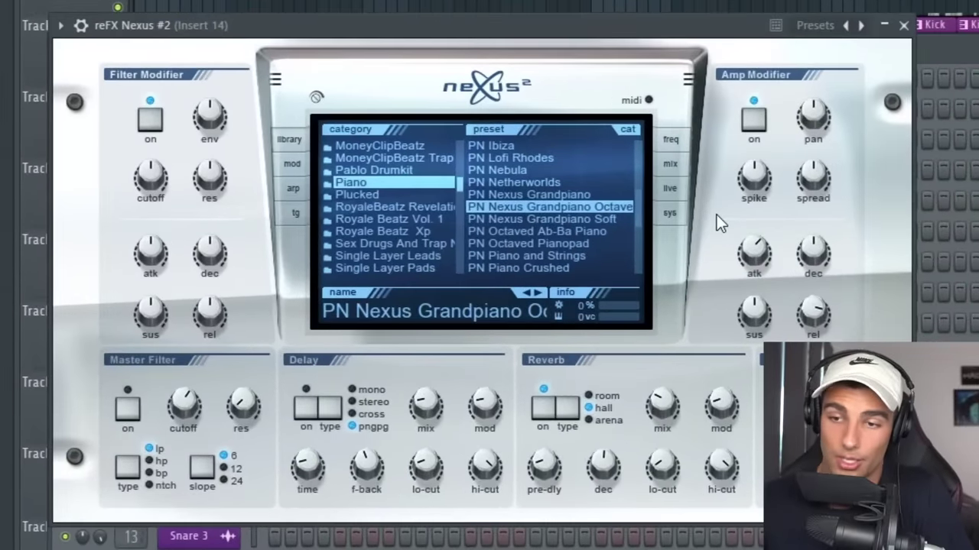
A/B Insert 14's Parametric EQ 2 between flat and the shaped band-pass curve, keeping the shaped curve
mouse_move(771, 265)
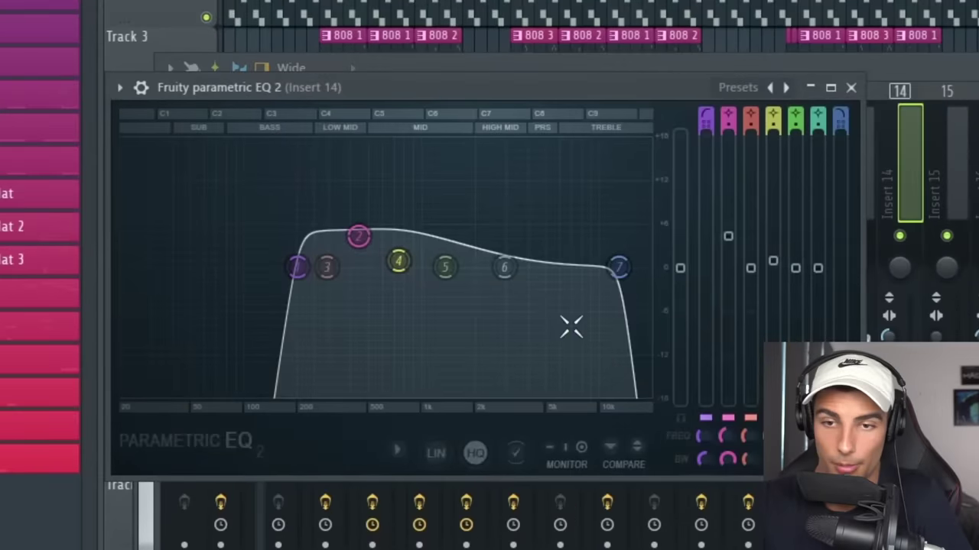
left_click(640, 449)
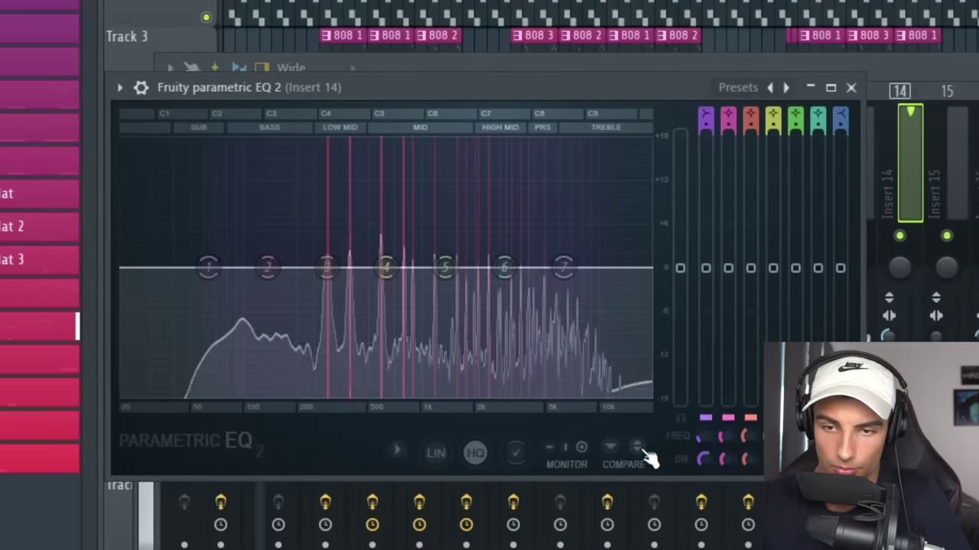
left_click(641, 450)
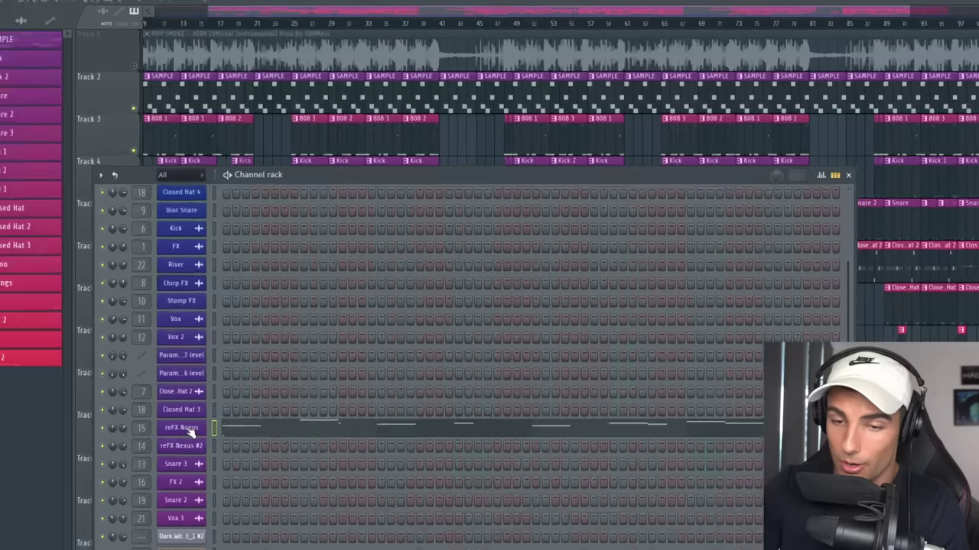
Open the reFX Nexus piano channel, then play the arrangement from bar 57
left_click(173, 411)
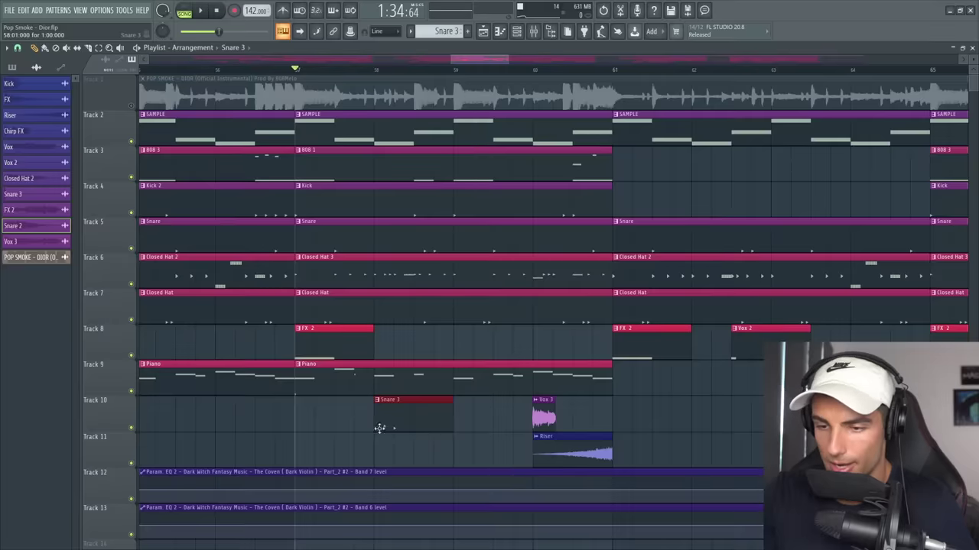
key("space")
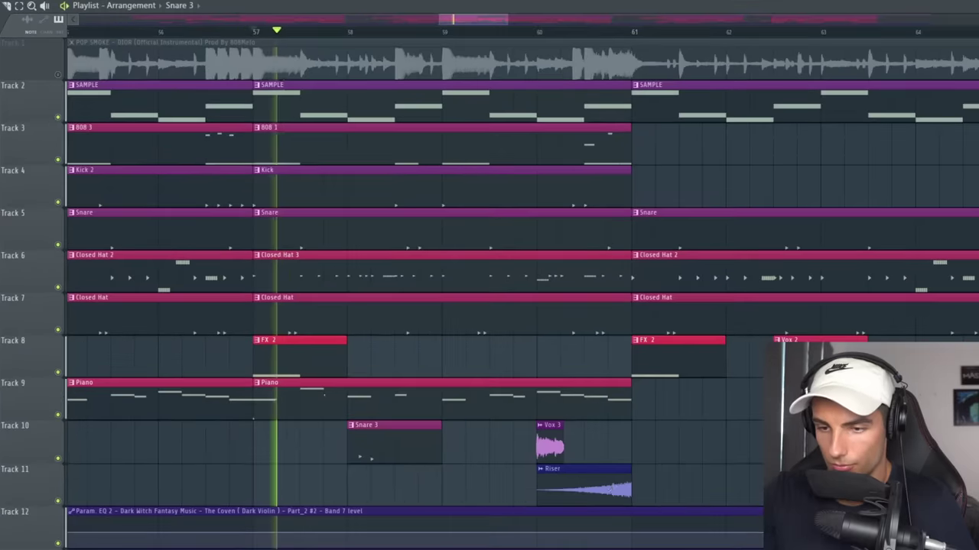